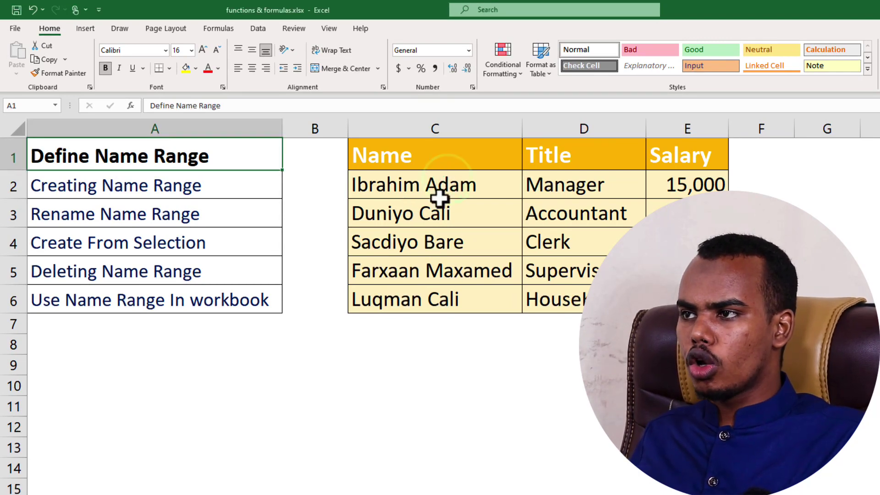
- Drag-select the employee names in C2:C6, redoing the selection once from C2
click(438, 194)
drag(438, 194, 450, 303)
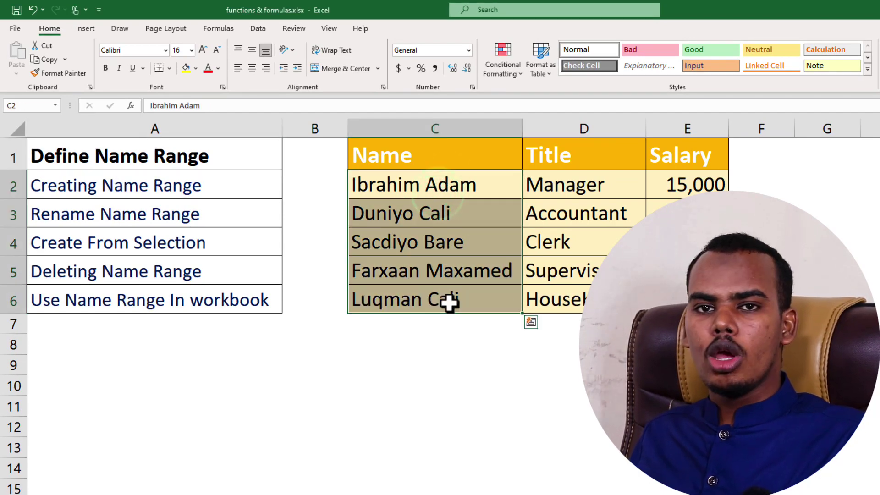
click(440, 195)
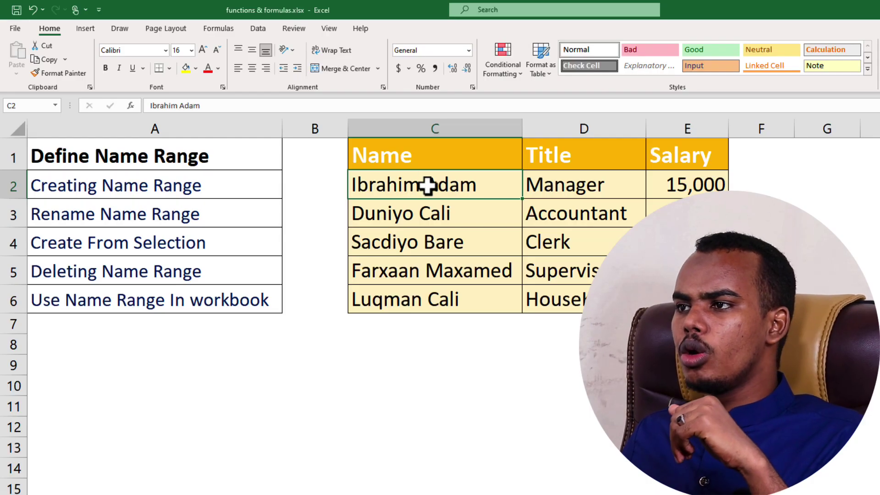
drag(427, 185, 459, 299)
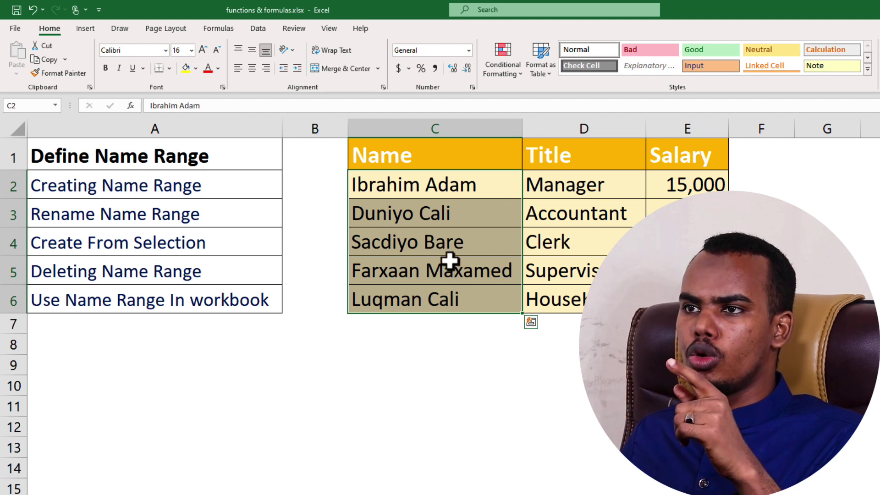
- Name the selected range tusaale1 through the Name Box
click(22, 105)
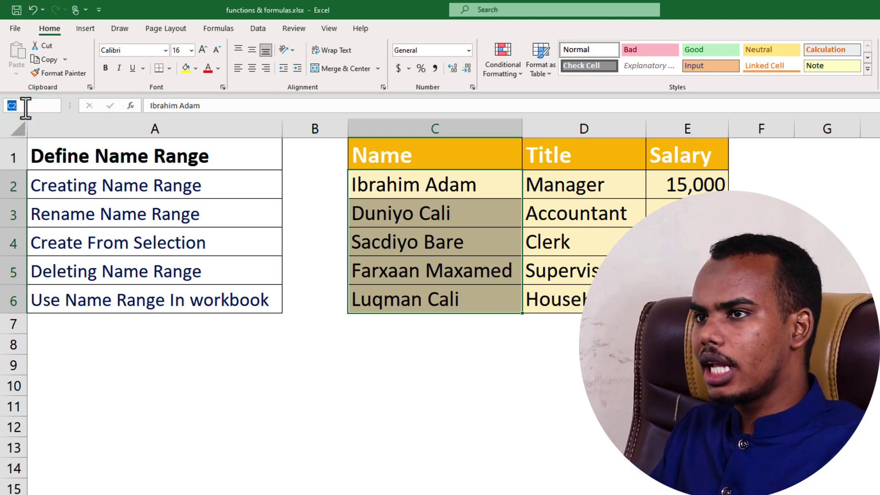
text(tusaale1)
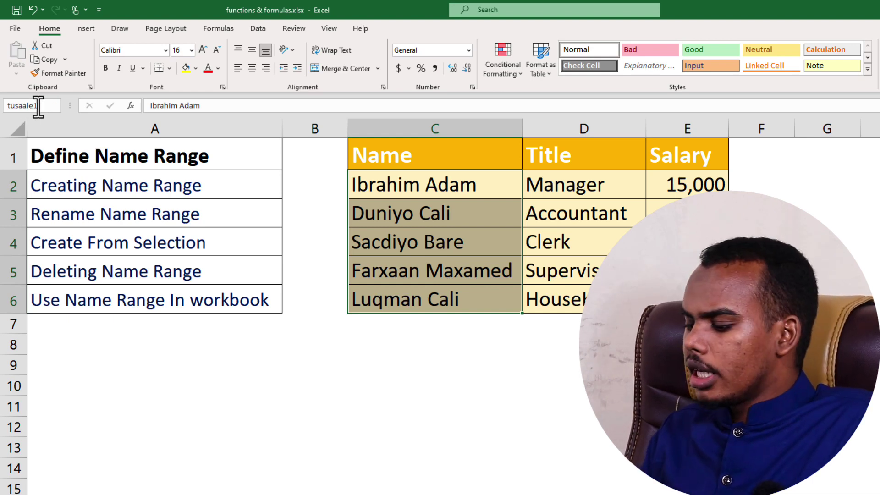
key(Return)
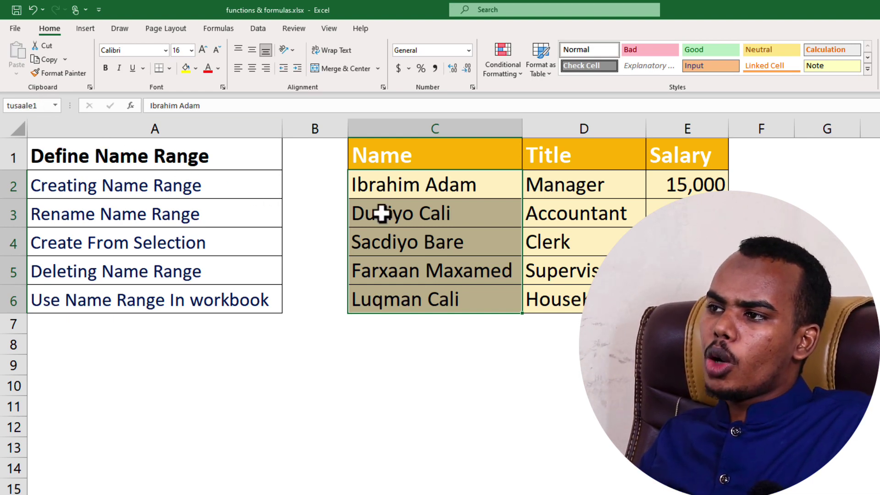
- From cell D4, reselect C2:C6 by choosing tusaale1 in the Name Box list
click(578, 234)
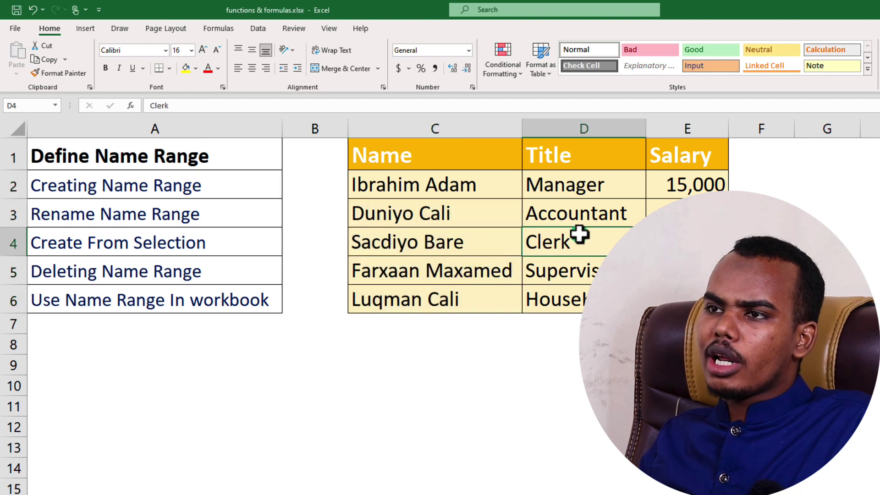
click(55, 106)
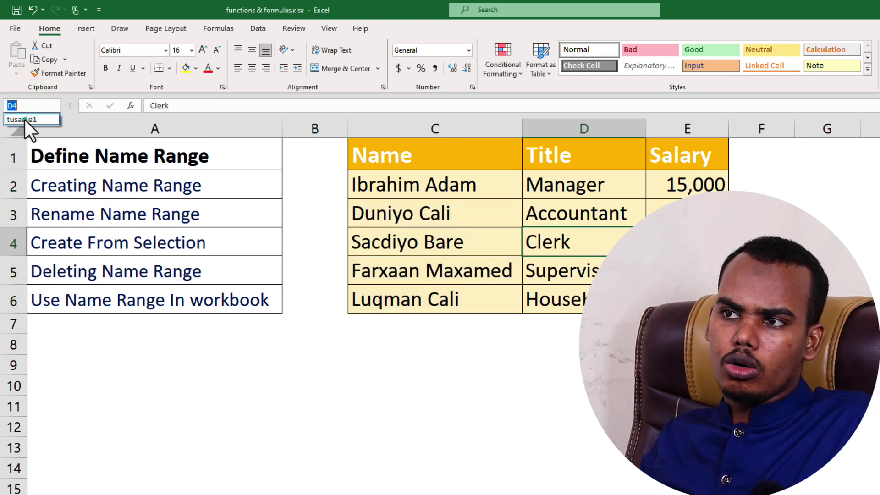
click(24, 119)
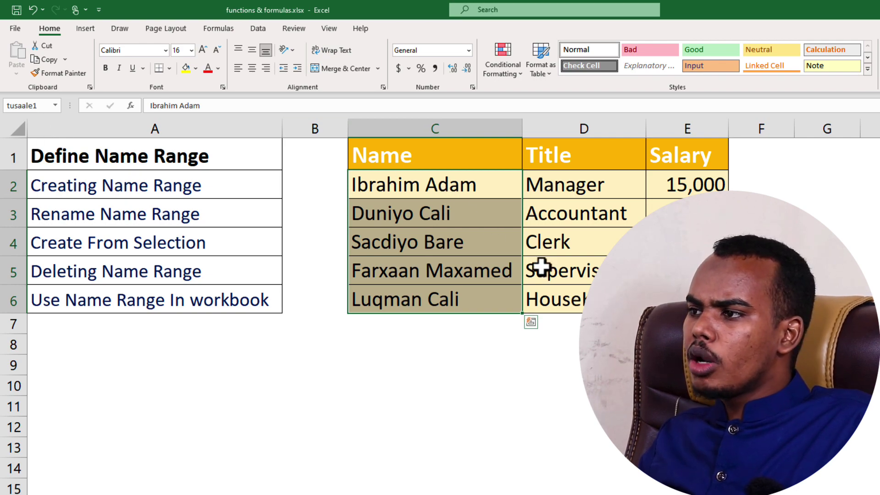
- Select the job titles D2:D6 and open Name Manager from the Formulas tab
click(484, 155)
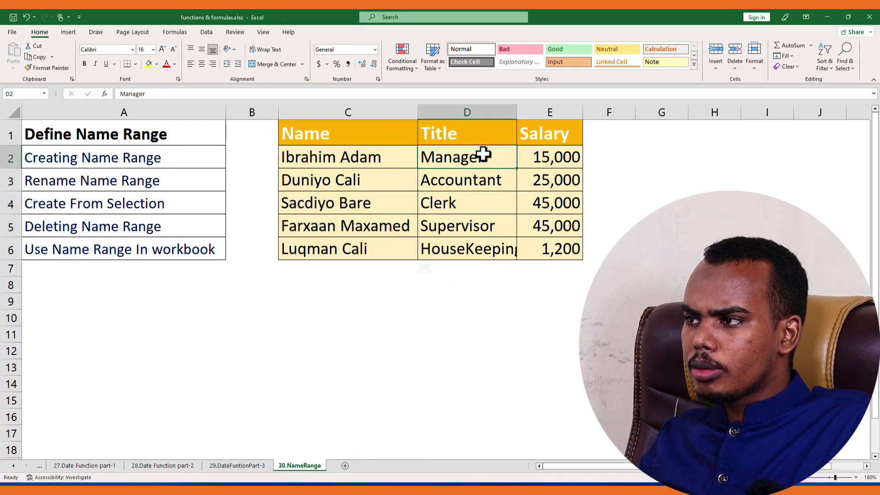
drag(484, 155, 491, 247)
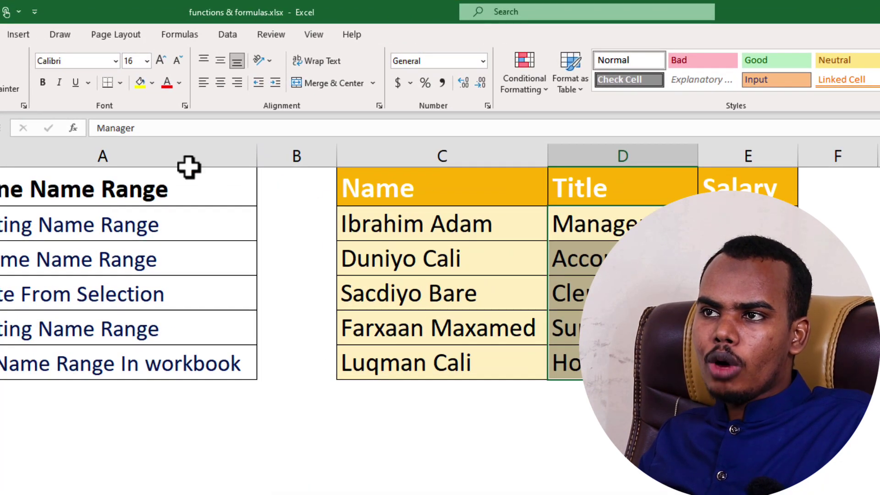
click(191, 36)
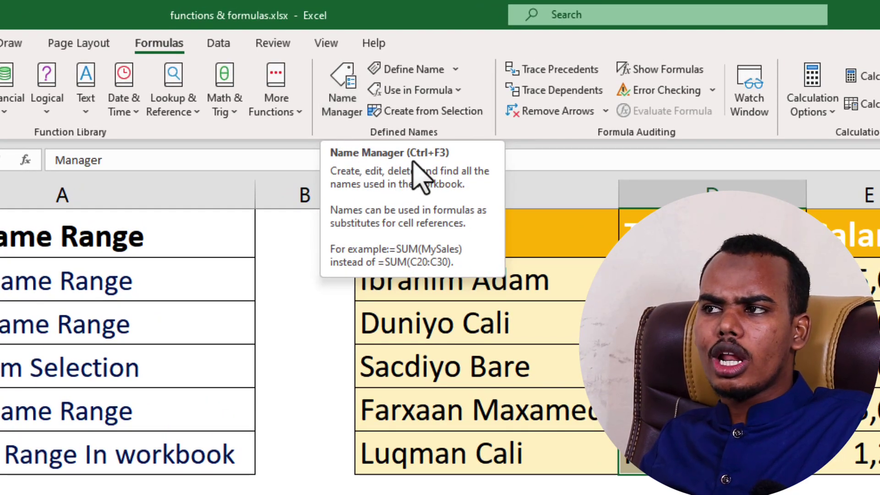
click(344, 89)
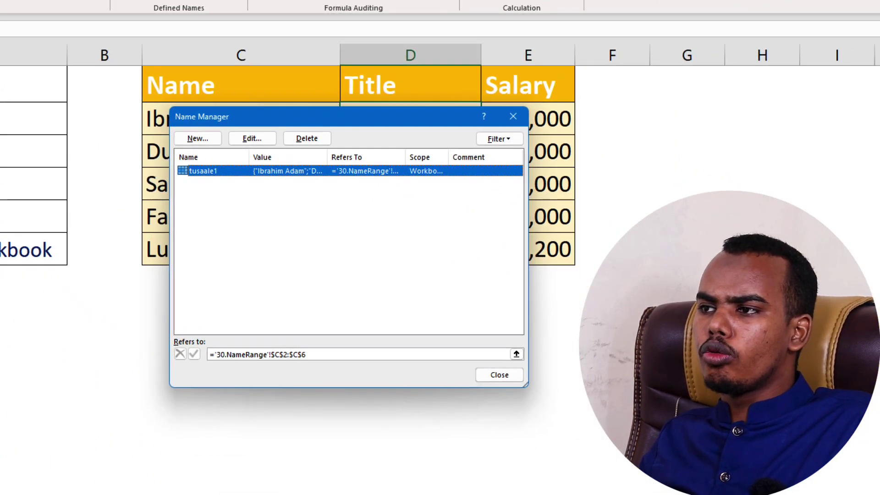
- Start a new name tusaalaha2, Workbook scope, referring to '30.NameRange'!$D$2:$D$6
click(197, 140)
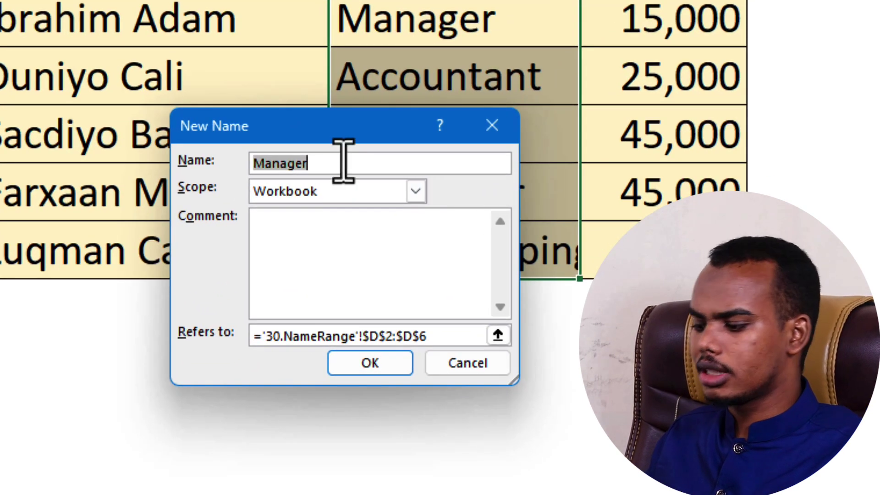
key(BackSpace)
text(tusaalaha2)
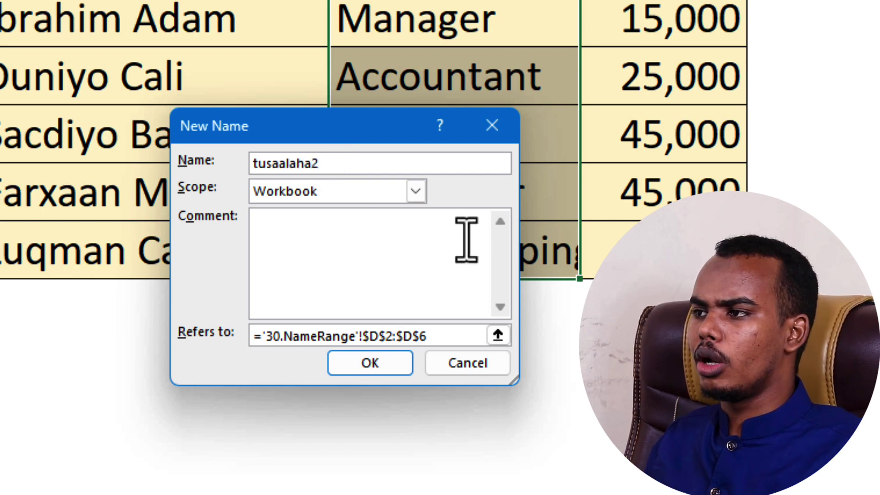
click(416, 191)
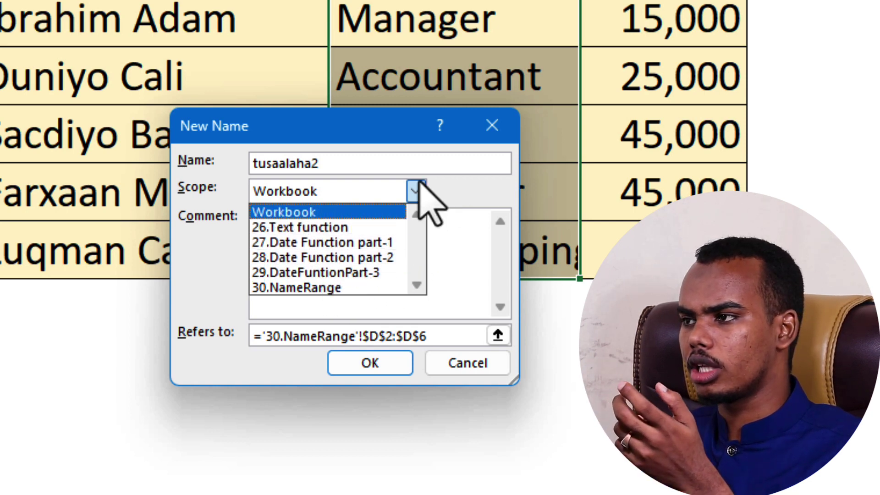
click(415, 190)
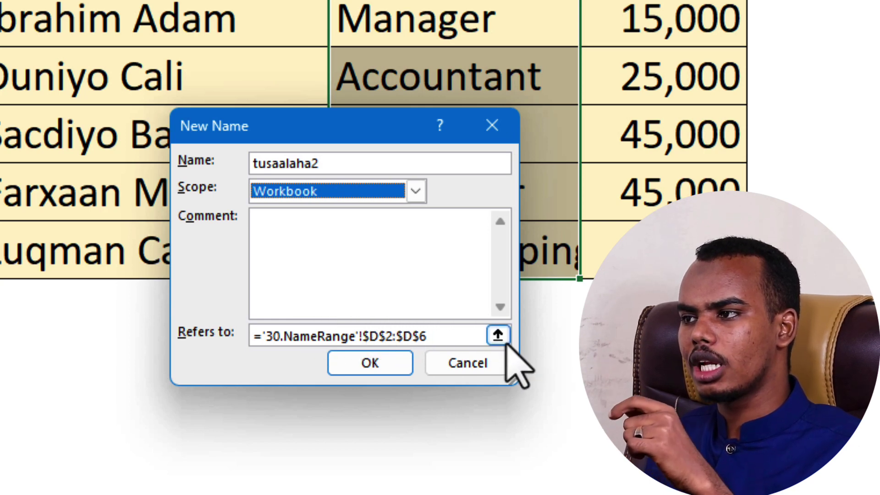
click(504, 342)
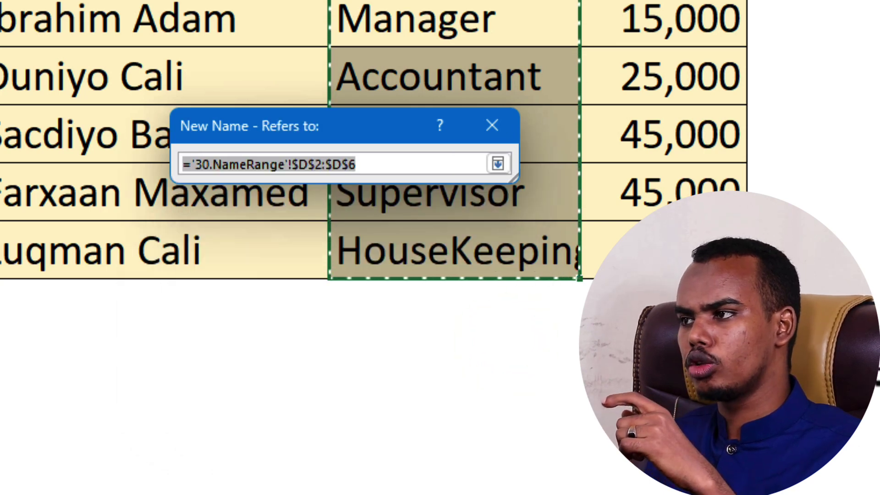
click(498, 163)
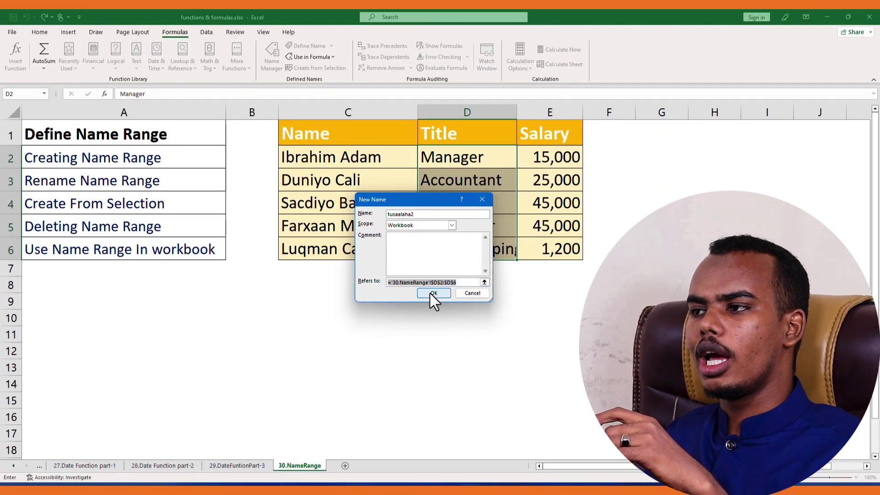
- Save the name tusaalaha2 and close Name Manager
click(433, 294)
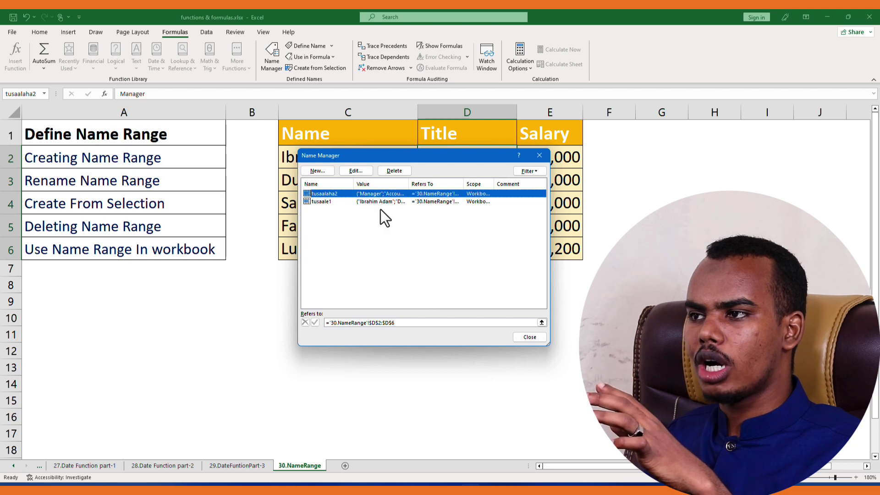
click(340, 195)
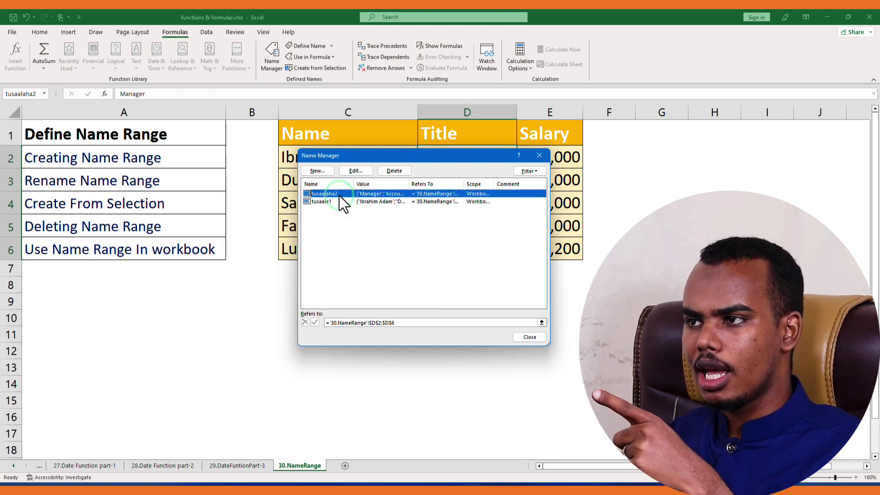
click(540, 156)
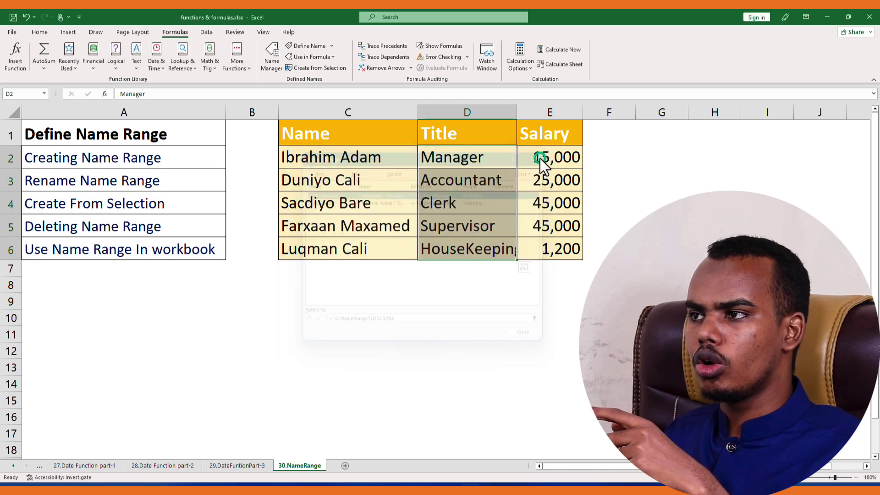
- From cell C8, choose tusaalaha2 in the Name Box to reselect D2:D6
click(382, 284)
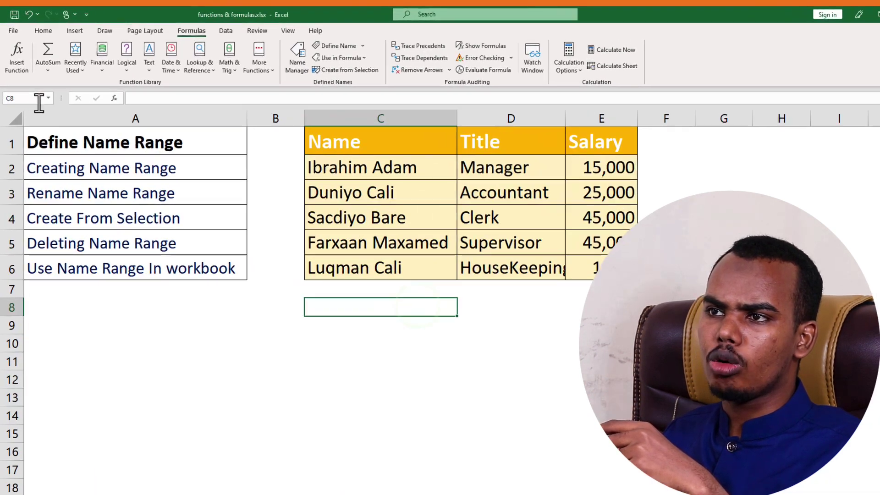
click(44, 93)
click(24, 119)
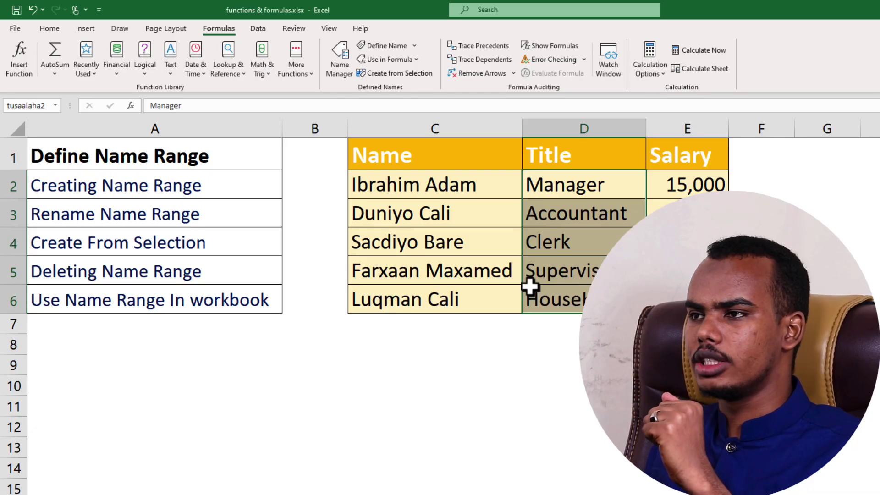
- Select C2, then jump to the tusaale1 range from the Name Box list
click(476, 188)
click(55, 105)
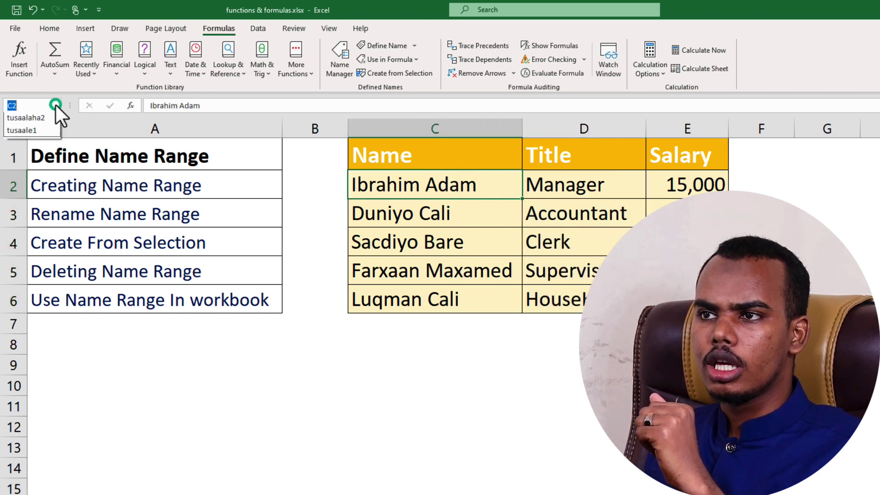
click(24, 130)
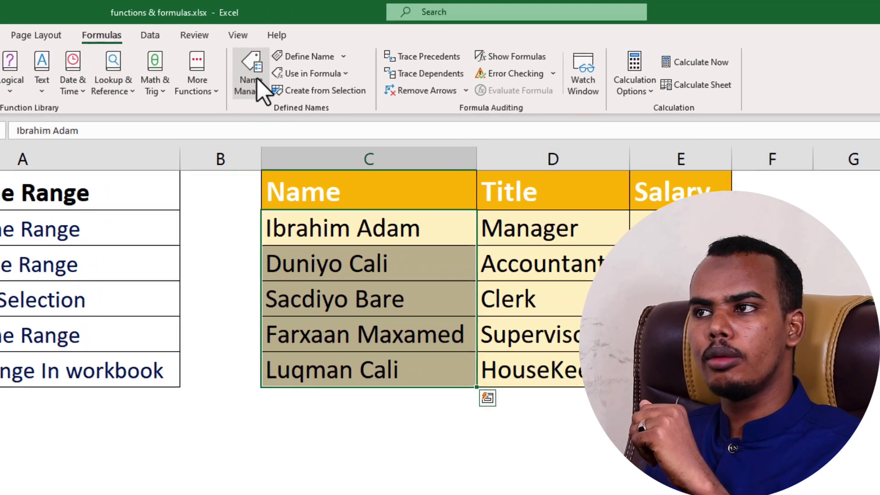
- Open Name Manager and review tusaale1 (C2:C6) and tusaalaha2 (D2:D6)
click(312, 58)
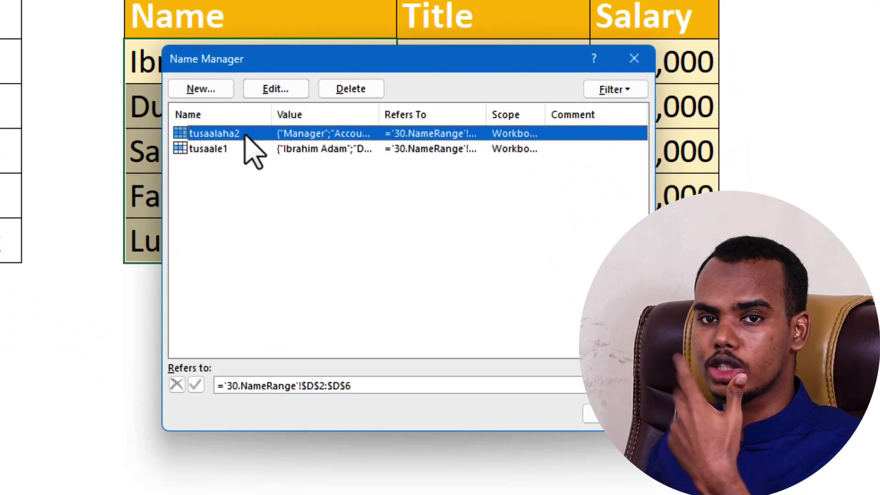
click(234, 148)
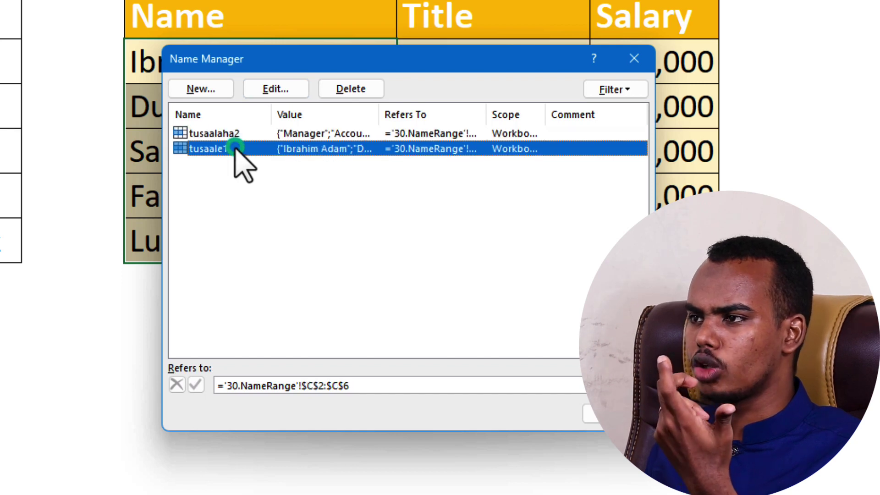
click(232, 134)
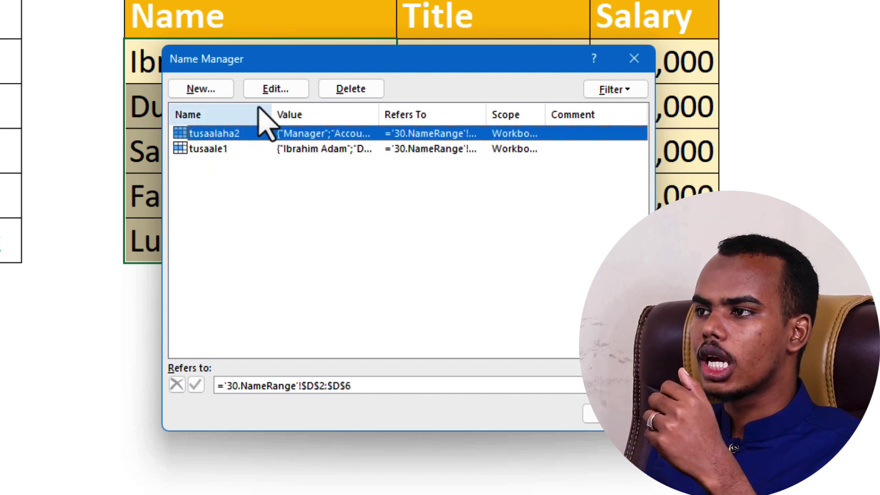
- Rename tusaalaha2 to 'name' in Name Manager, then reselect D2:D6 through 'name'
click(274, 91)
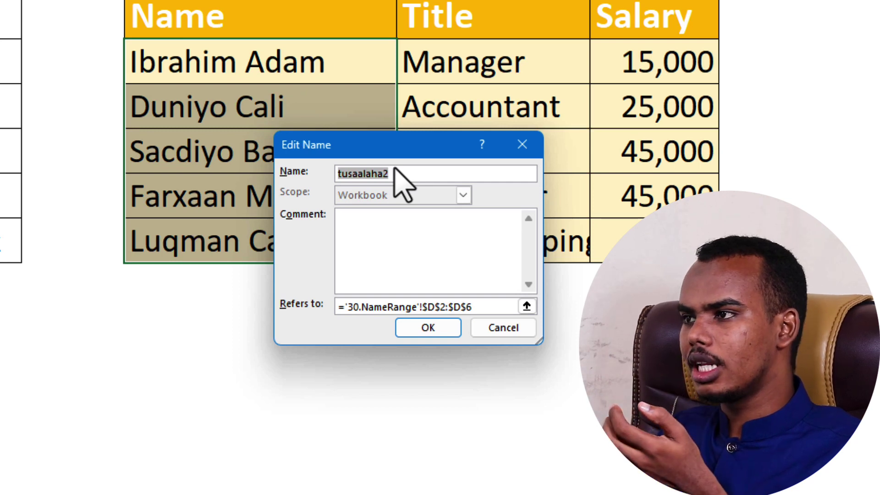
key(BackSpace)
text(name)
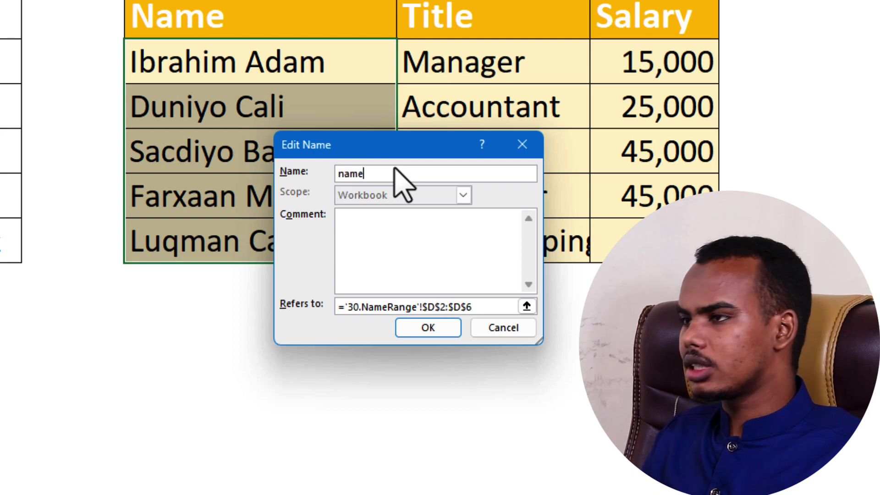
key(Return)
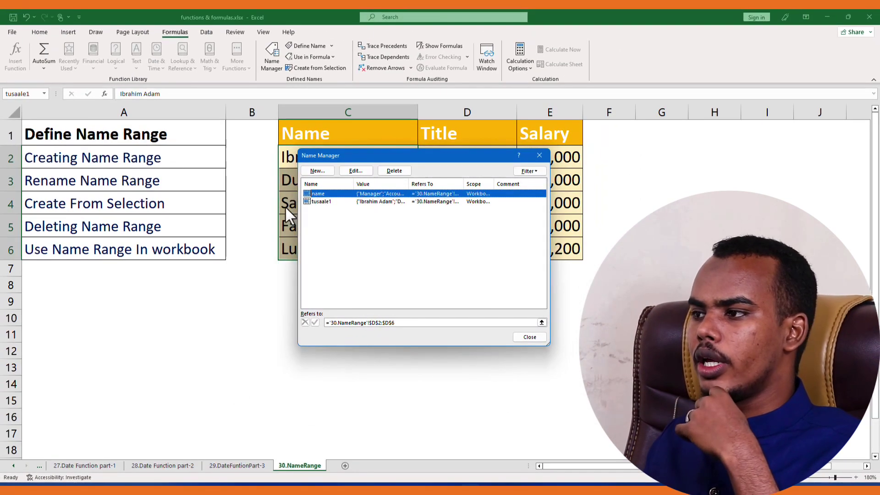
click(530, 337)
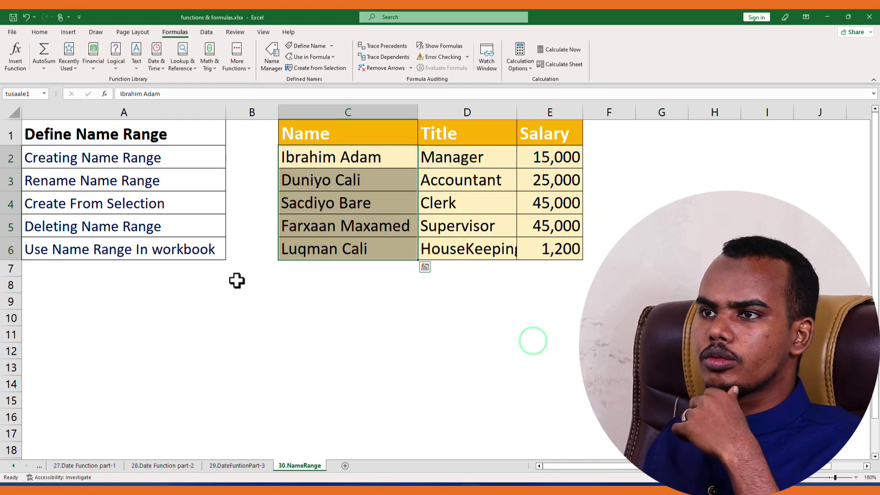
click(44, 93)
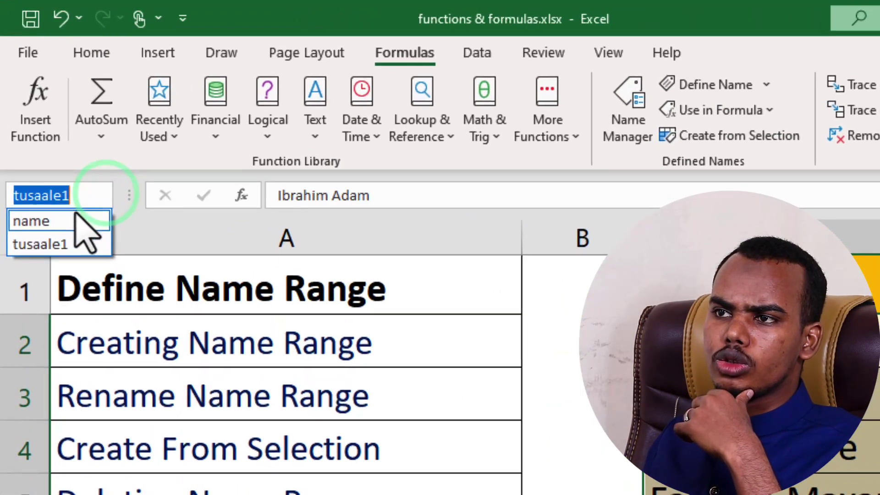
click(39, 147)
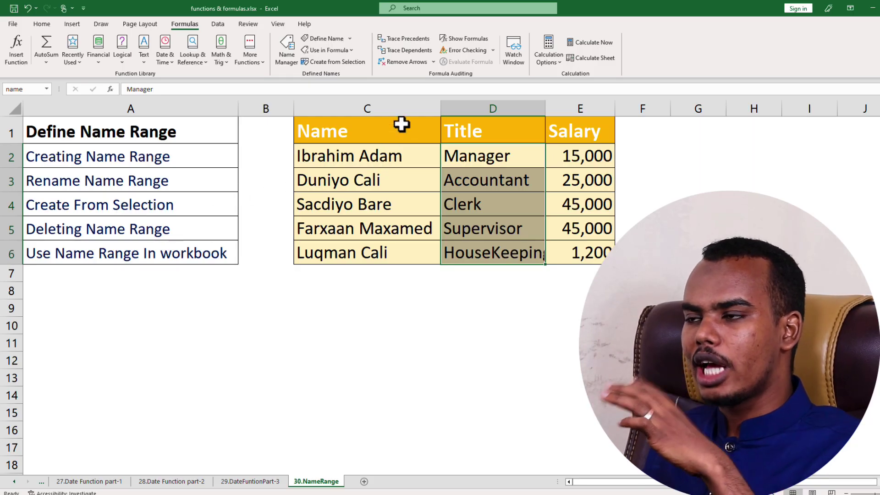
click(360, 156)
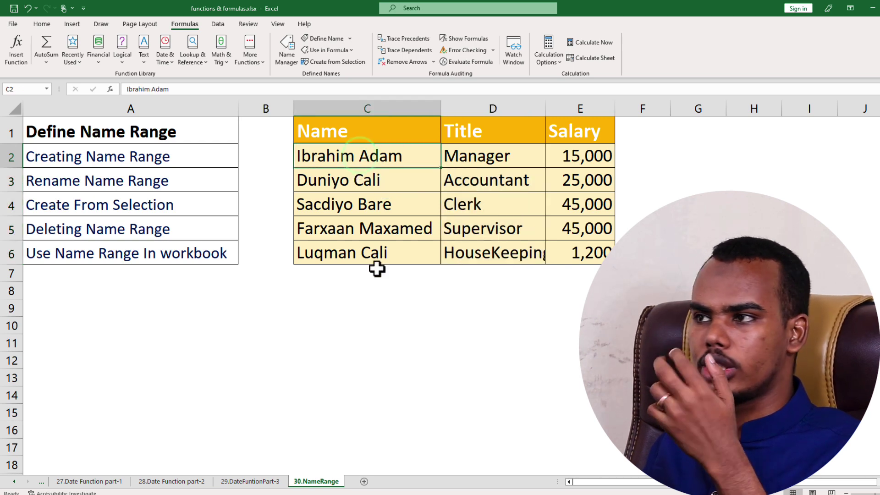
click(323, 134)
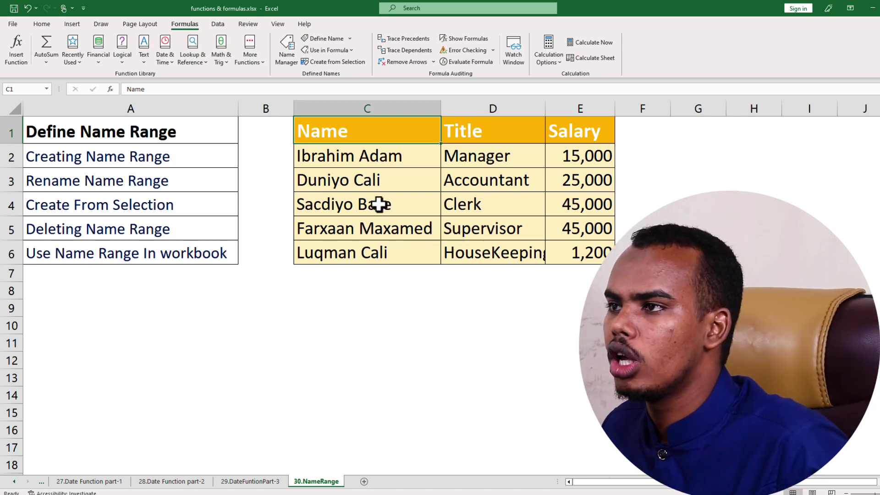
- Select the table and create names from the top row only, replacing the existing 'Name'
drag(304, 126, 568, 247)
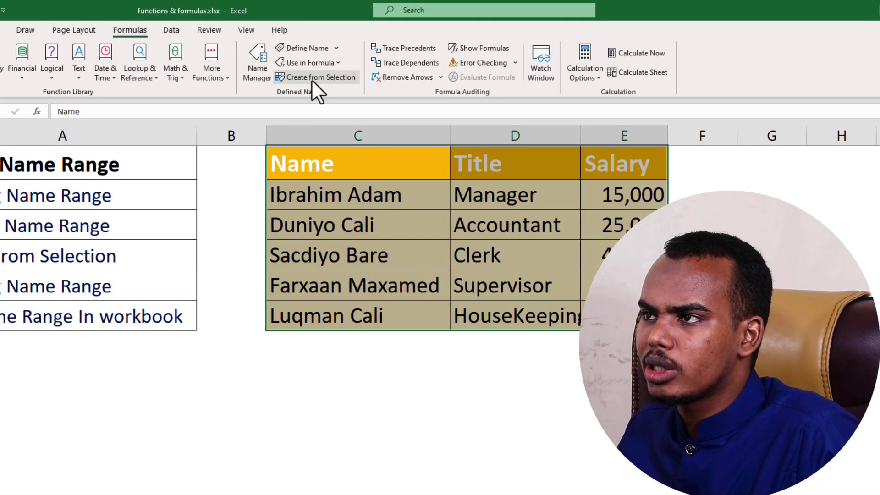
click(316, 77)
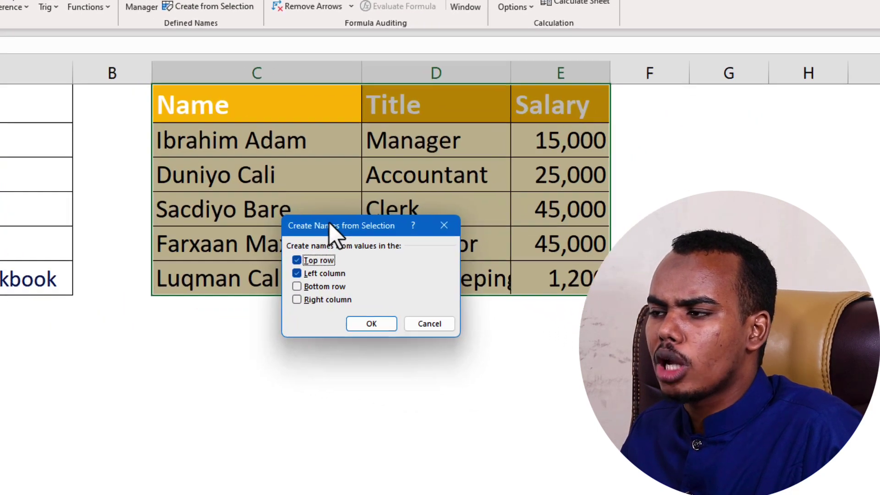
drag(385, 264, 431, 216)
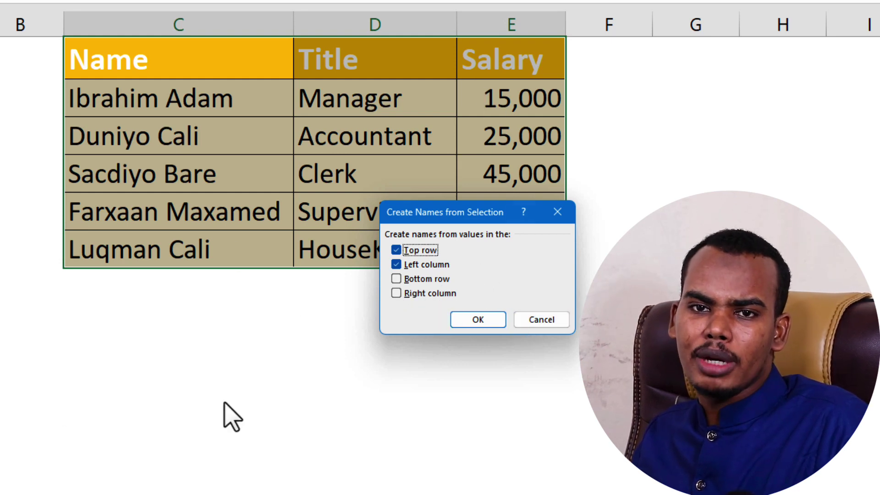
click(397, 266)
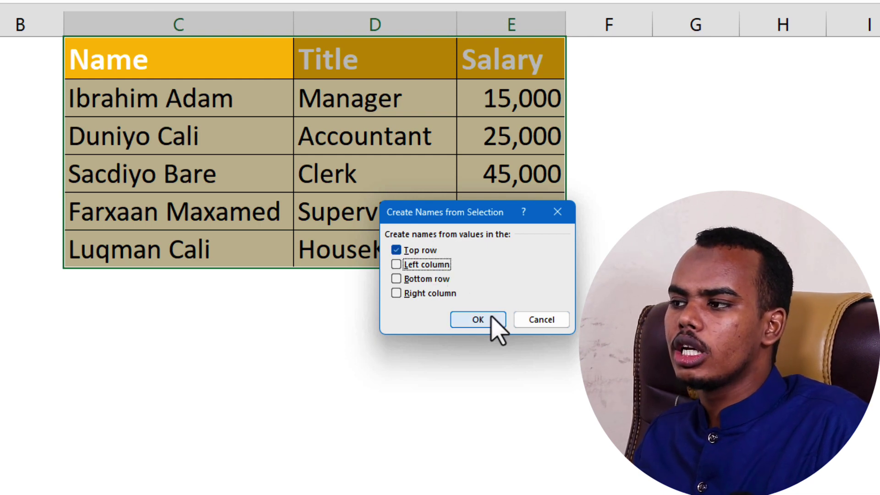
click(478, 320)
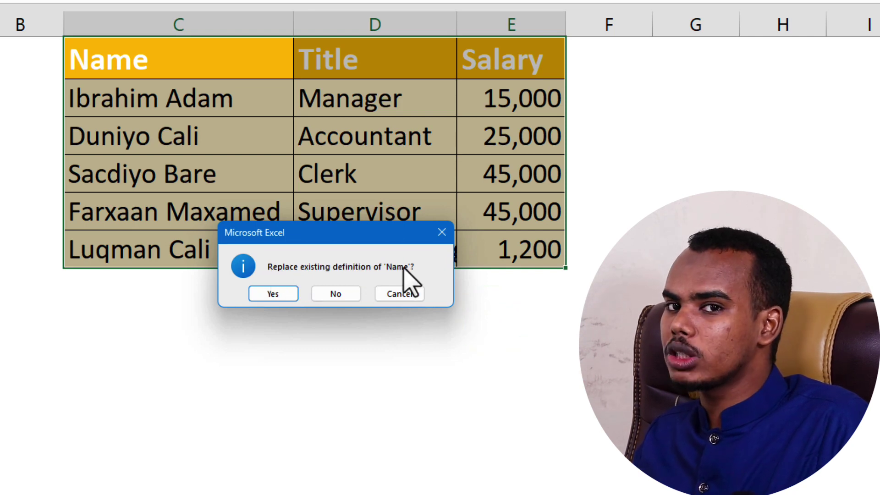
click(285, 293)
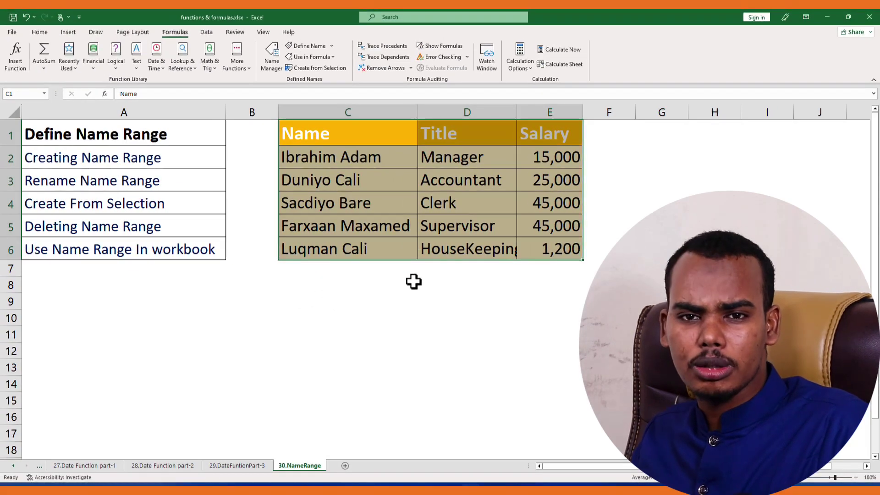
- Select C7, then jump to the Name and Salary ranges from the Name Box
click(397, 266)
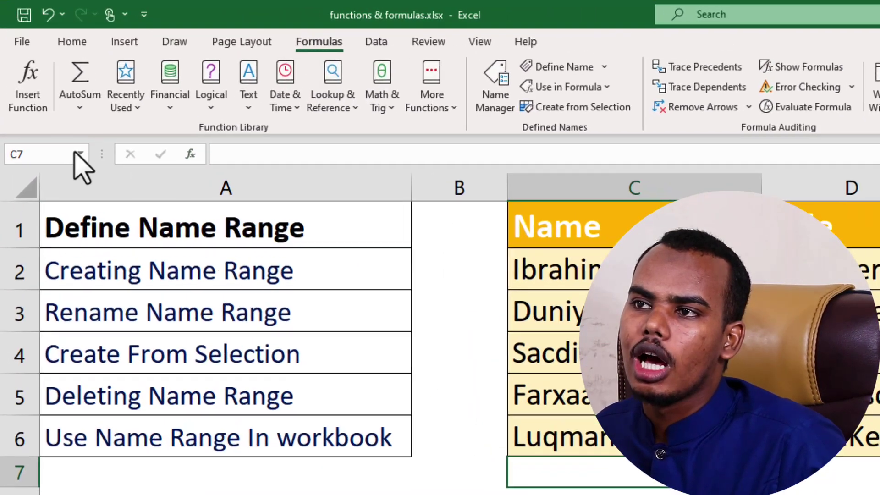
click(55, 114)
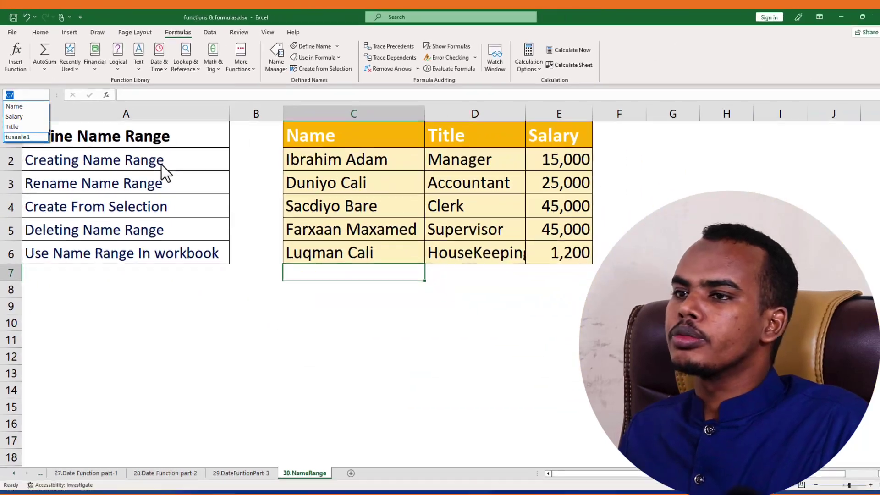
click(29, 105)
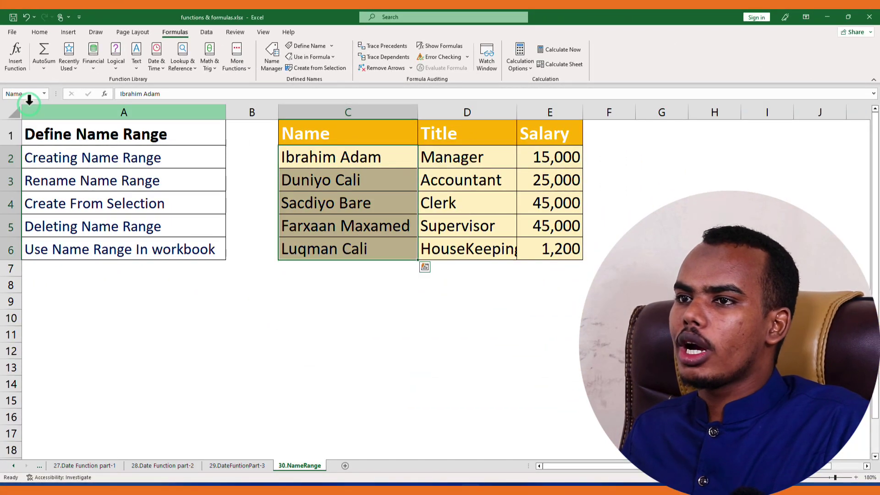
click(44, 94)
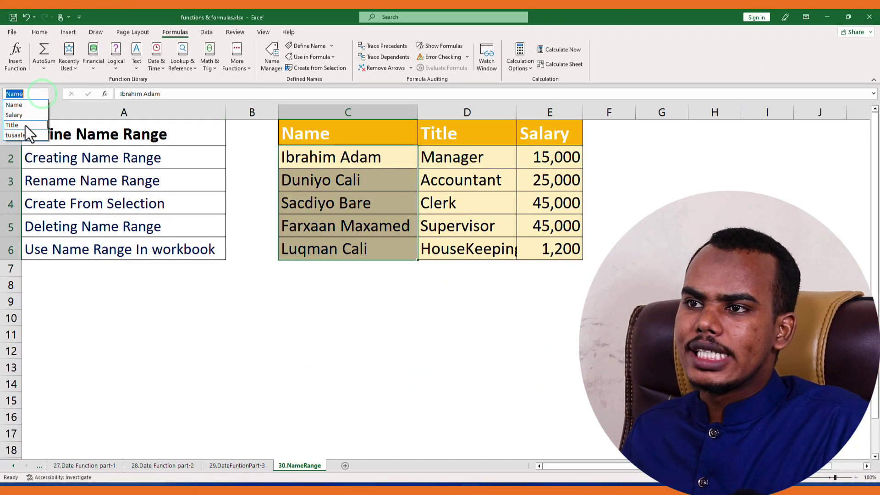
click(14, 115)
- Select C8 and list all defined names: Name, Salary, Title and tusaale1
click(373, 288)
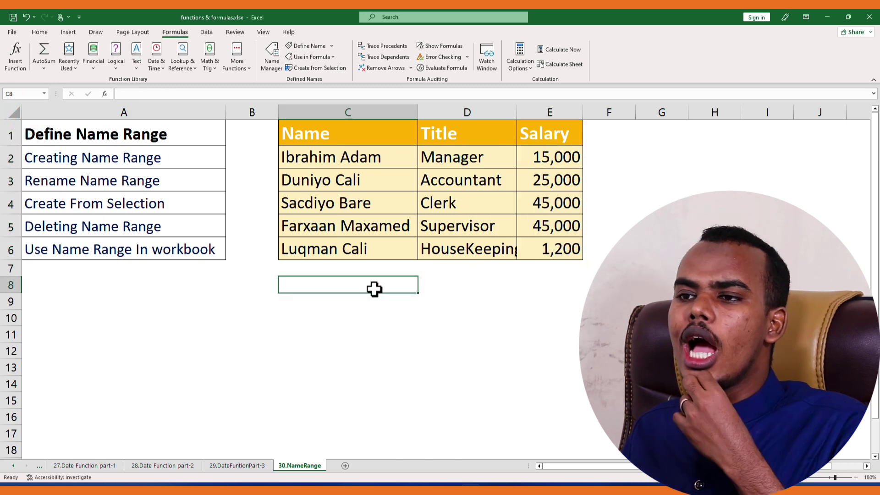
click(157, 205)
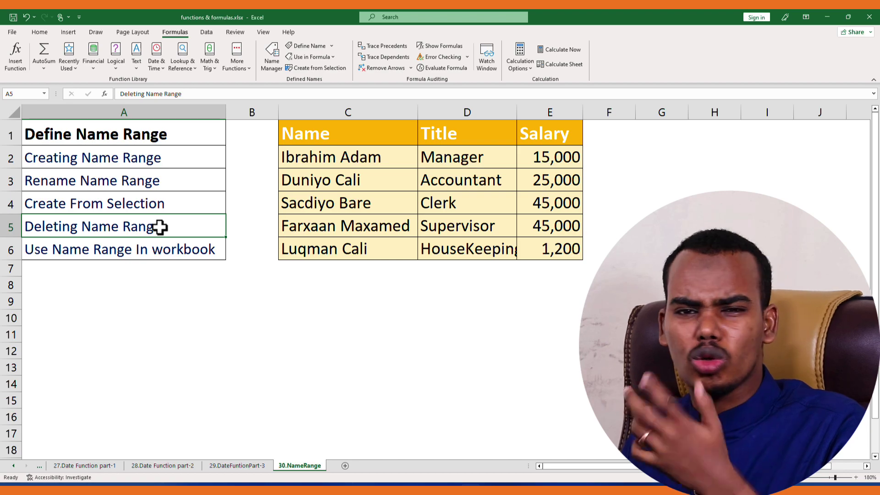
click(45, 94)
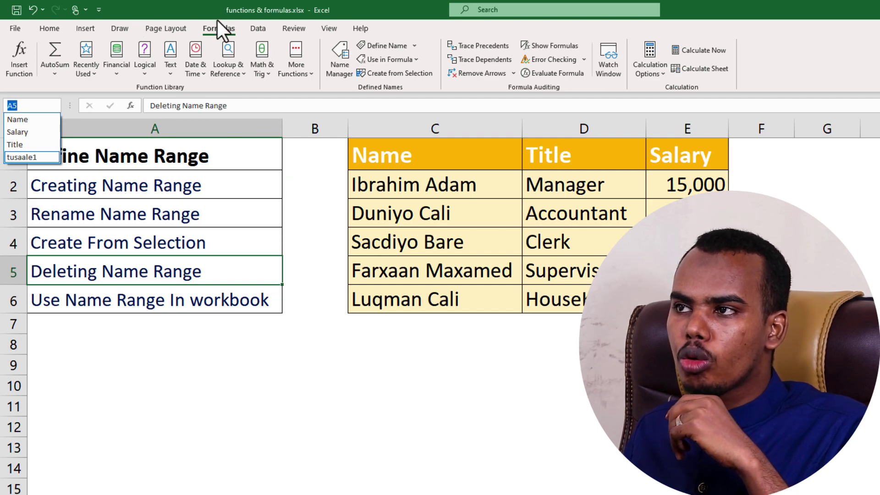
- Delete the tusaale1 name in Name Manager and confirm the deletion
click(340, 63)
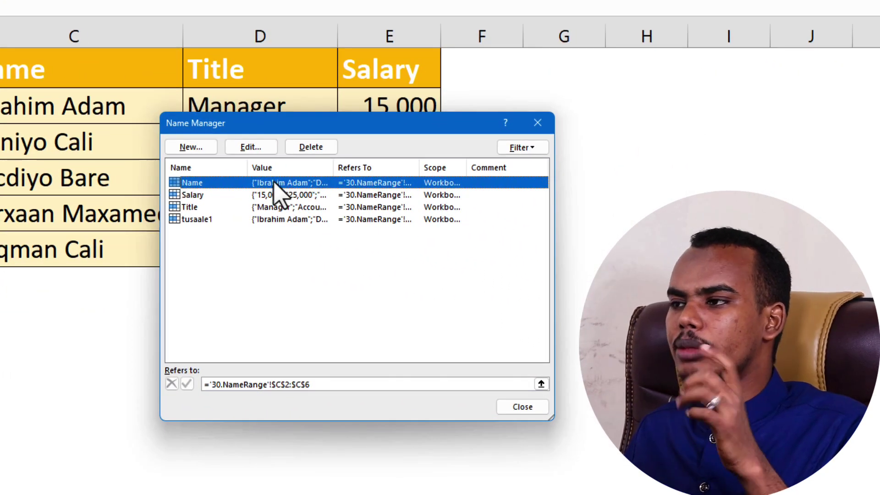
click(222, 222)
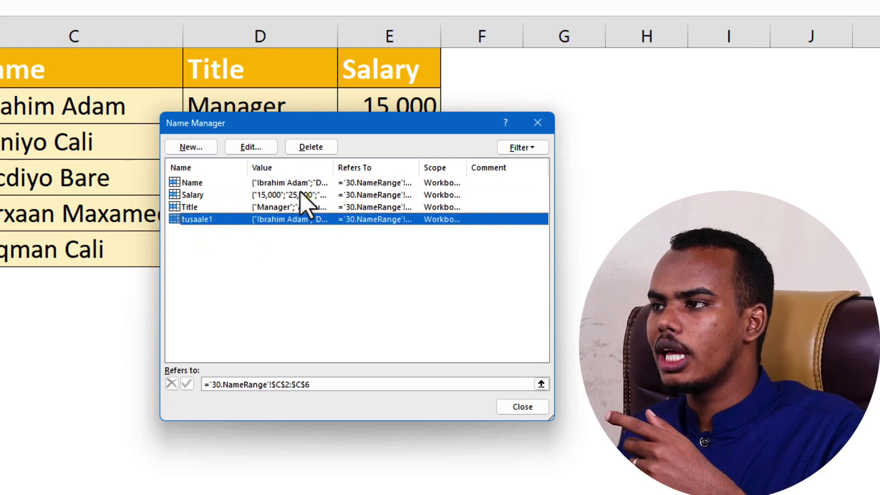
click(315, 151)
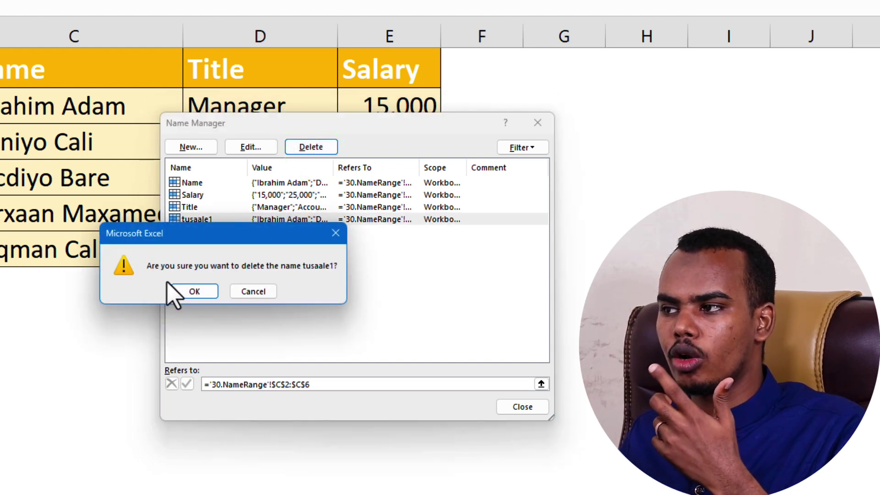
click(204, 291)
click(274, 289)
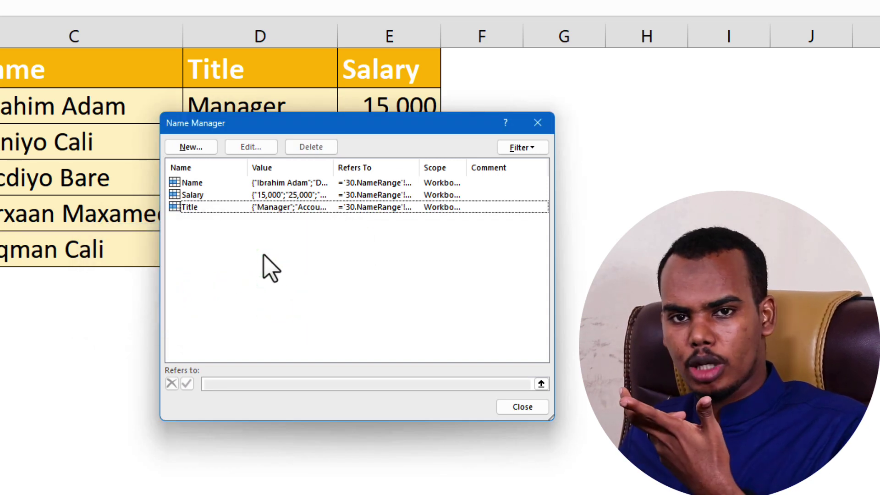
- Review the remaining names and Title's referenced cells, then close Name Manager
drag(261, 251, 211, 190)
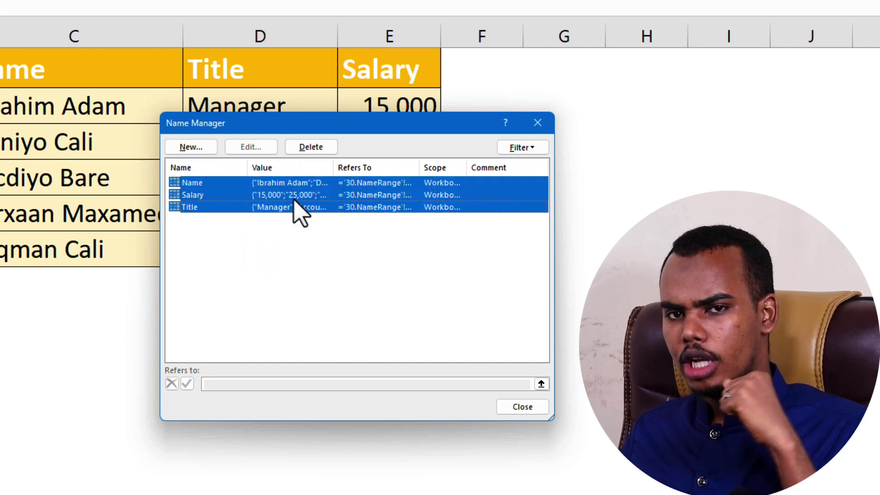
click(339, 329)
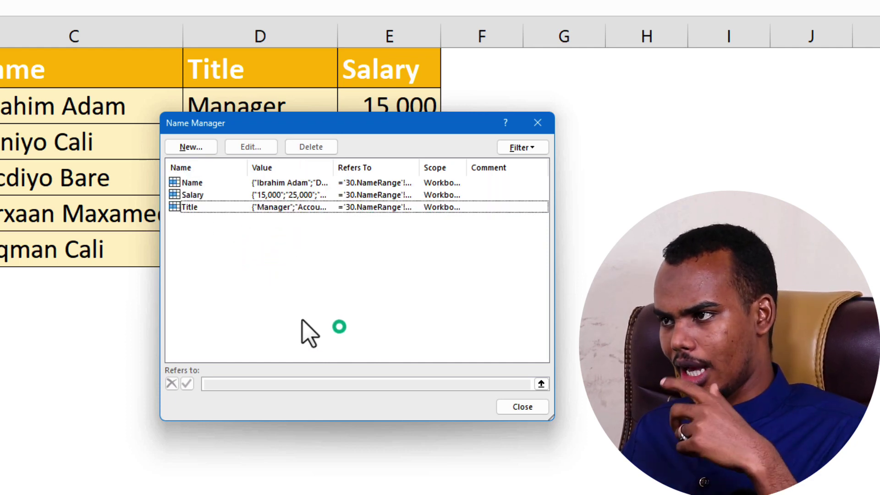
click(228, 208)
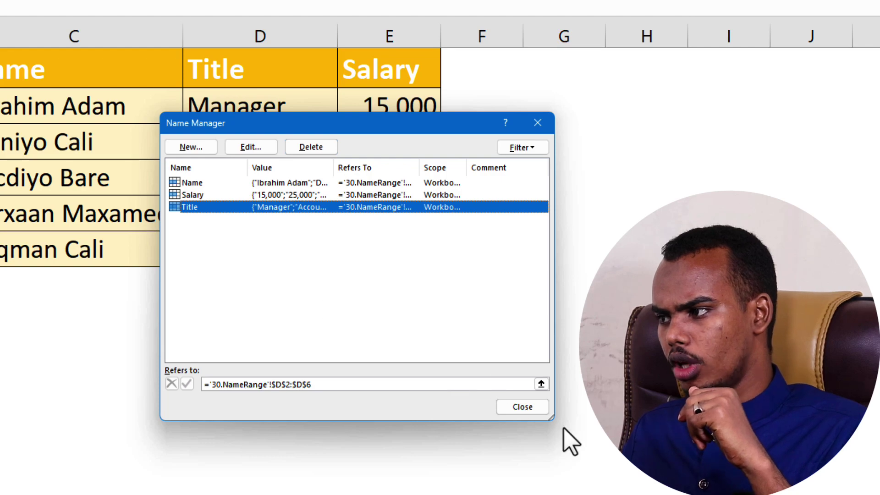
click(522, 406)
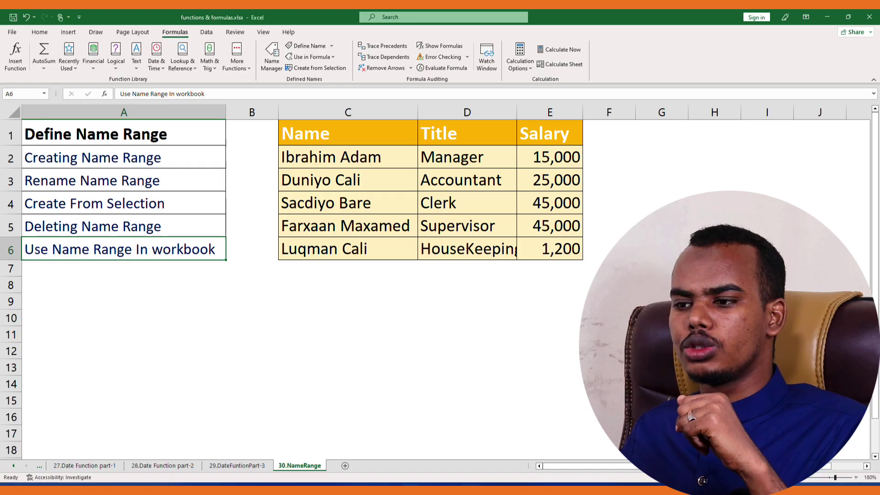
- From the 29.DateFuntionPart-3 sheet, jump to the Salary range E2:E6 via the Name Box
click(243, 468)
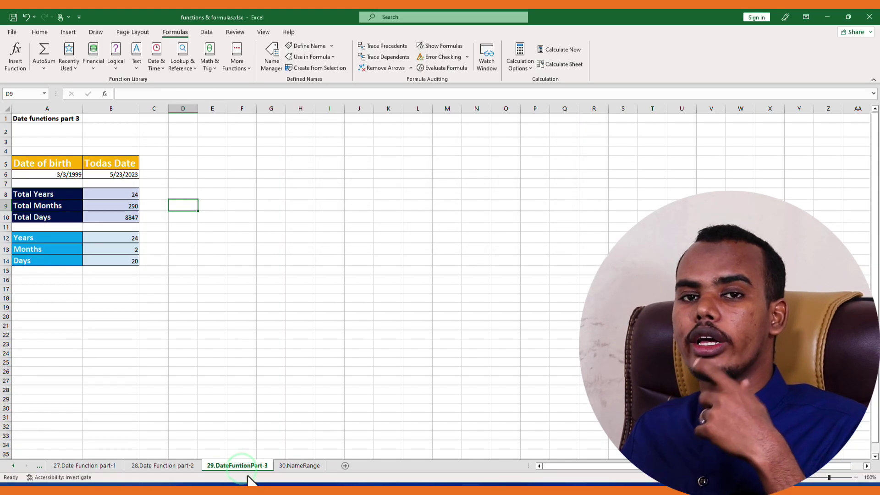
click(44, 93)
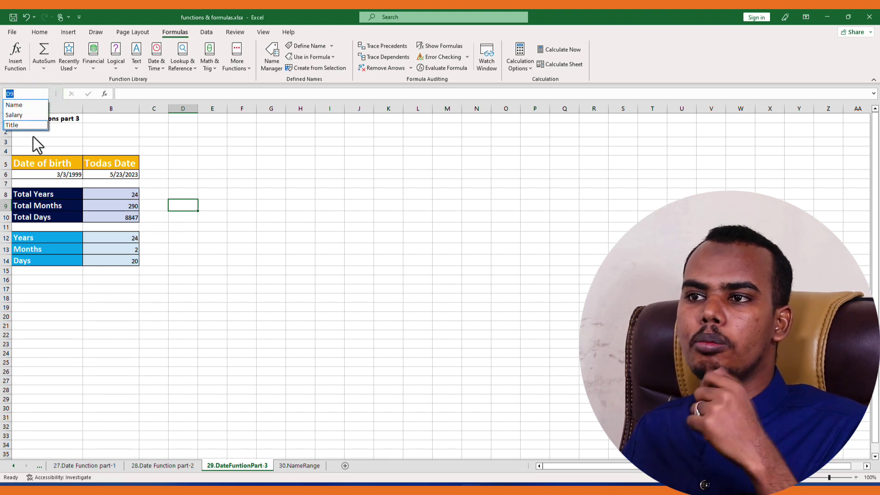
click(18, 115)
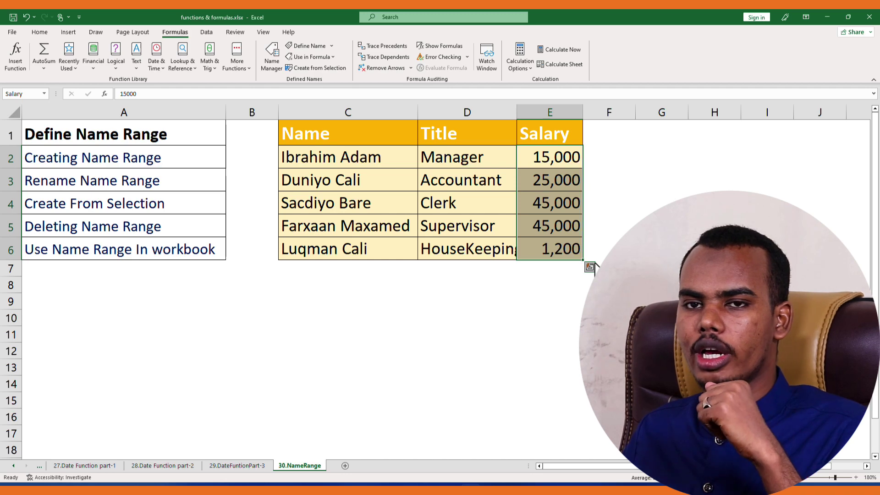
- From the 28.Date Function part-2 sheet, jump to the Name range C2:C6 via the Name Box
click(166, 466)
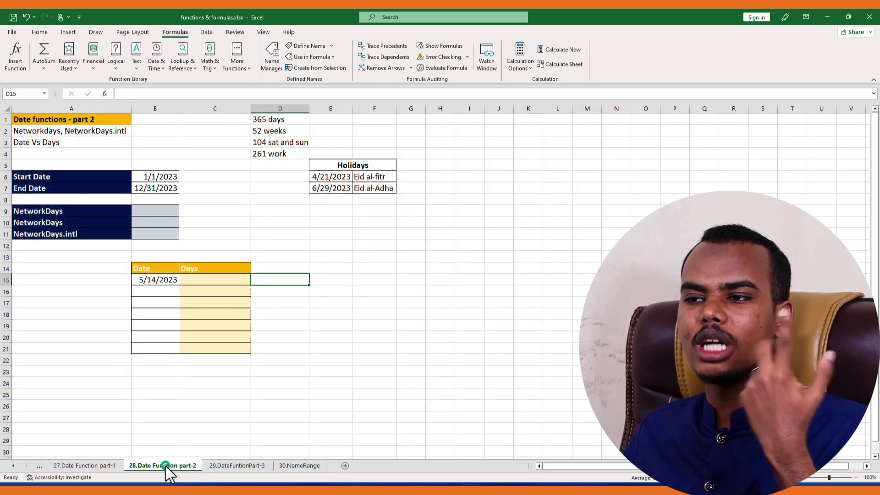
click(43, 94)
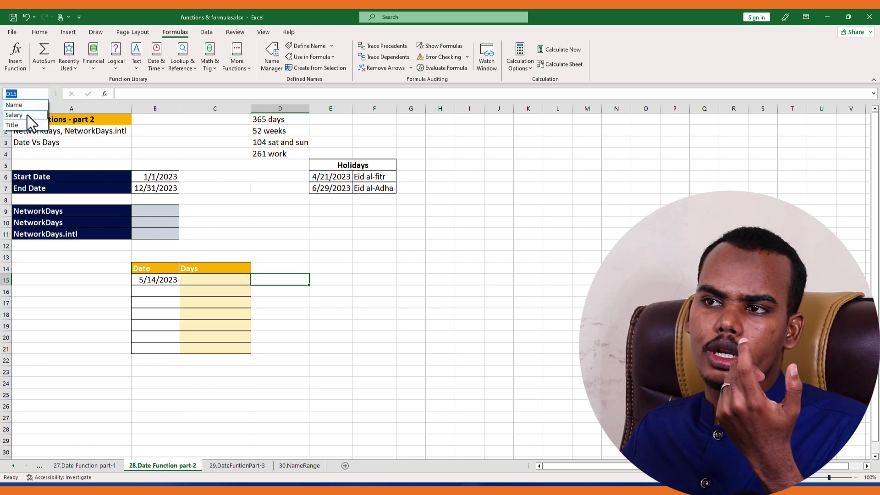
click(27, 106)
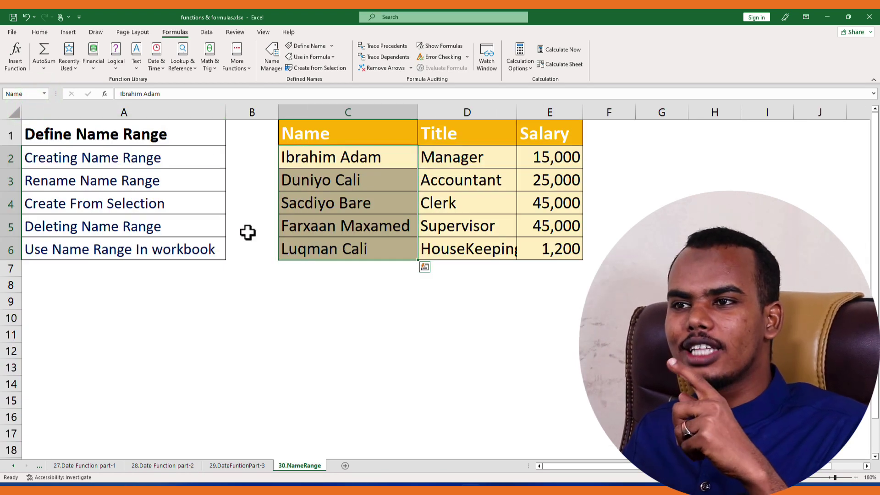
click(120, 159)
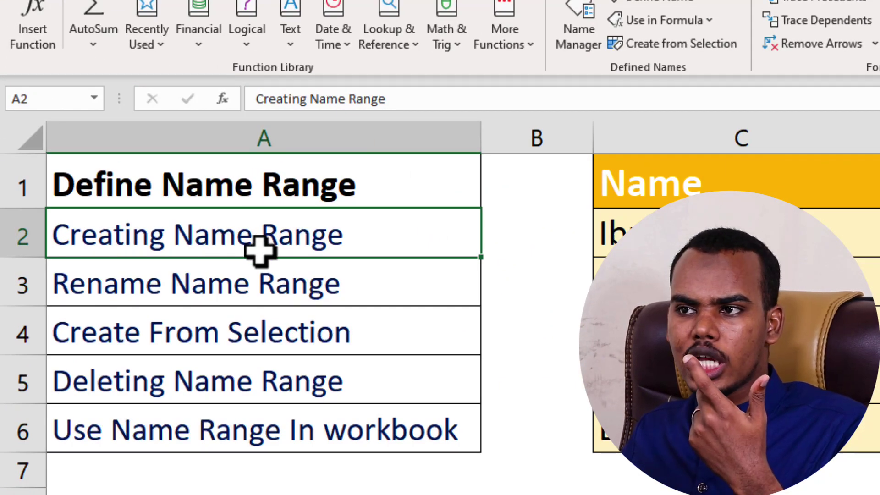
click(258, 294)
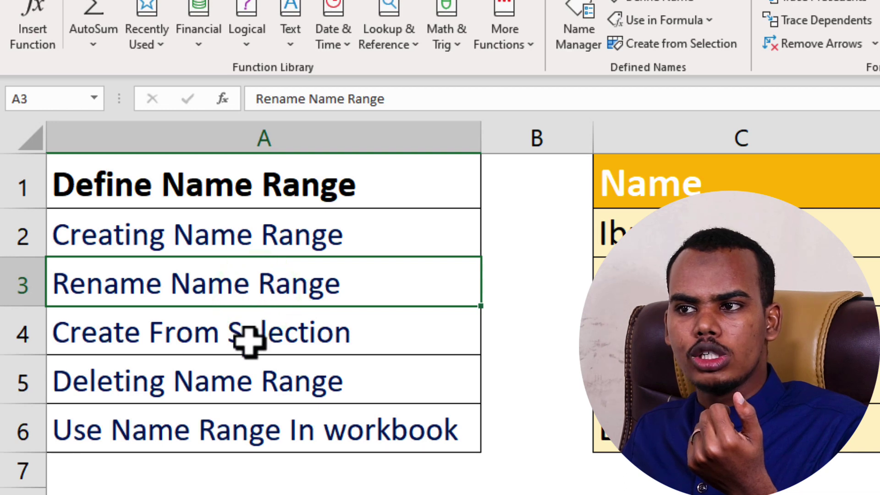
click(248, 341)
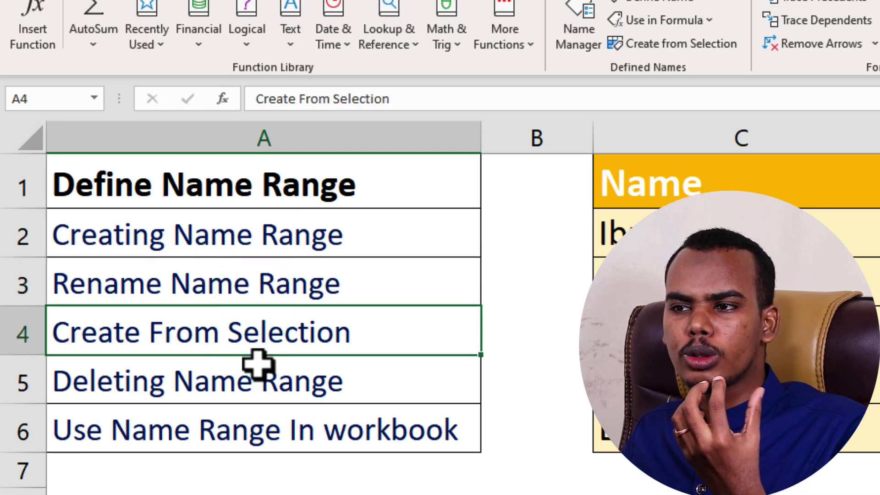
click(259, 392)
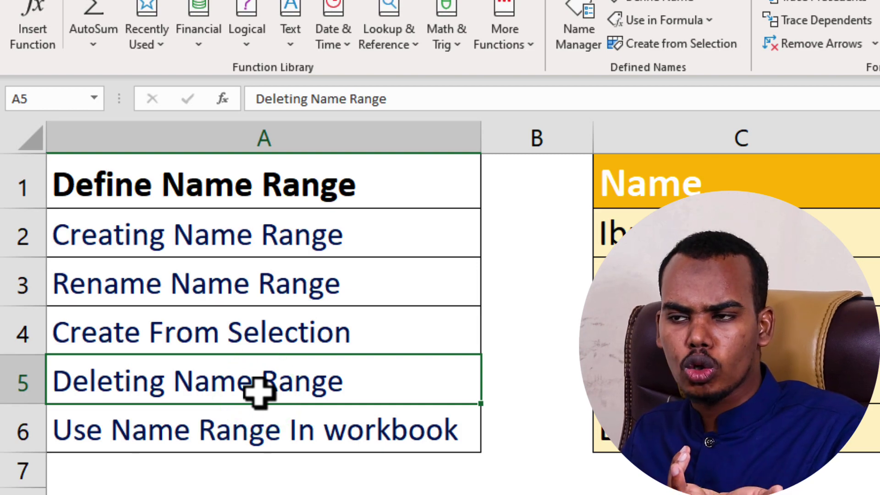
click(241, 435)
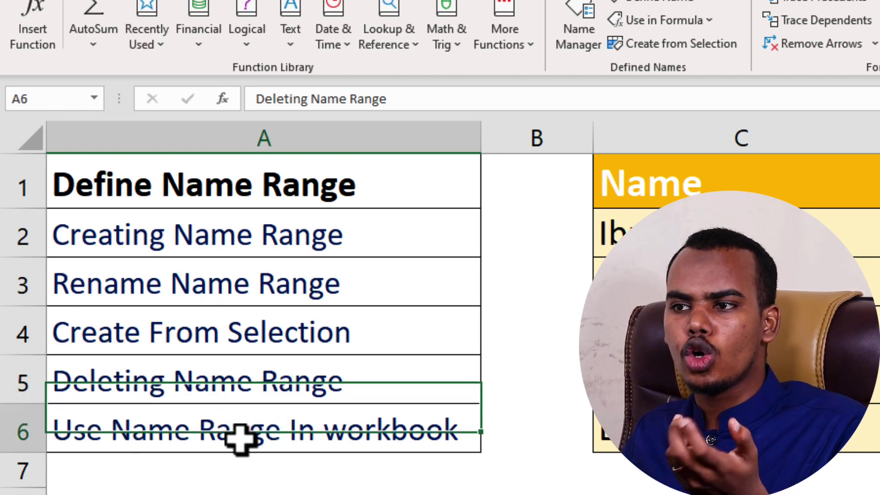